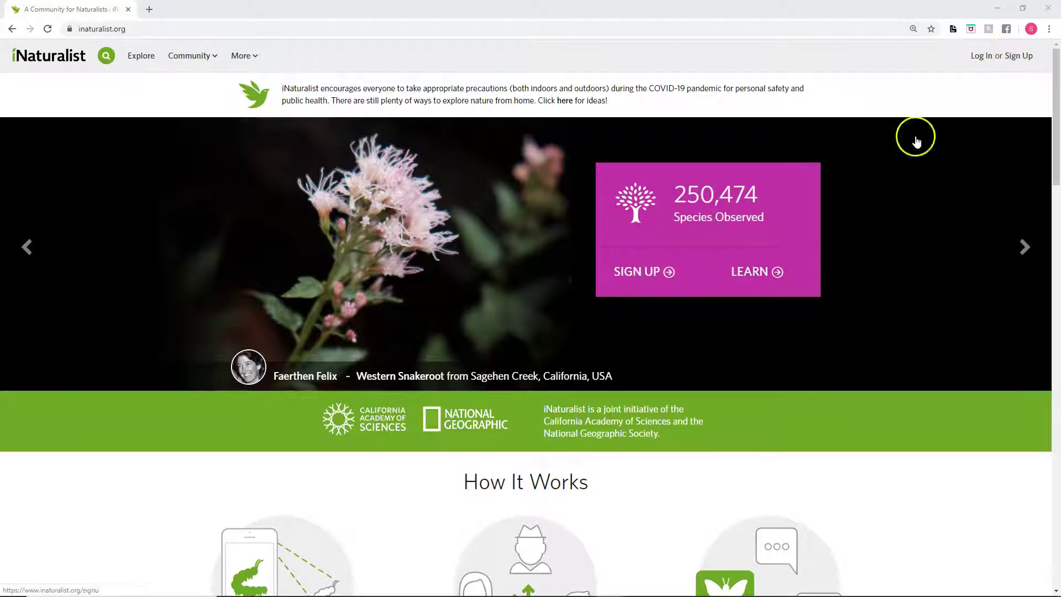
Sign in to the iNaturalist account
left_click(982, 56)
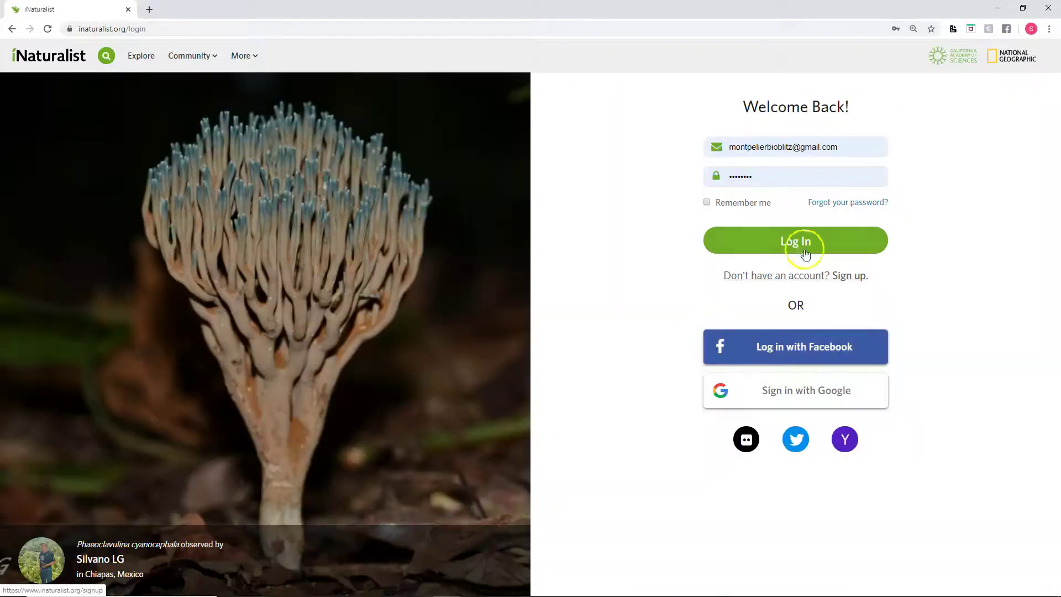
left_click(797, 241)
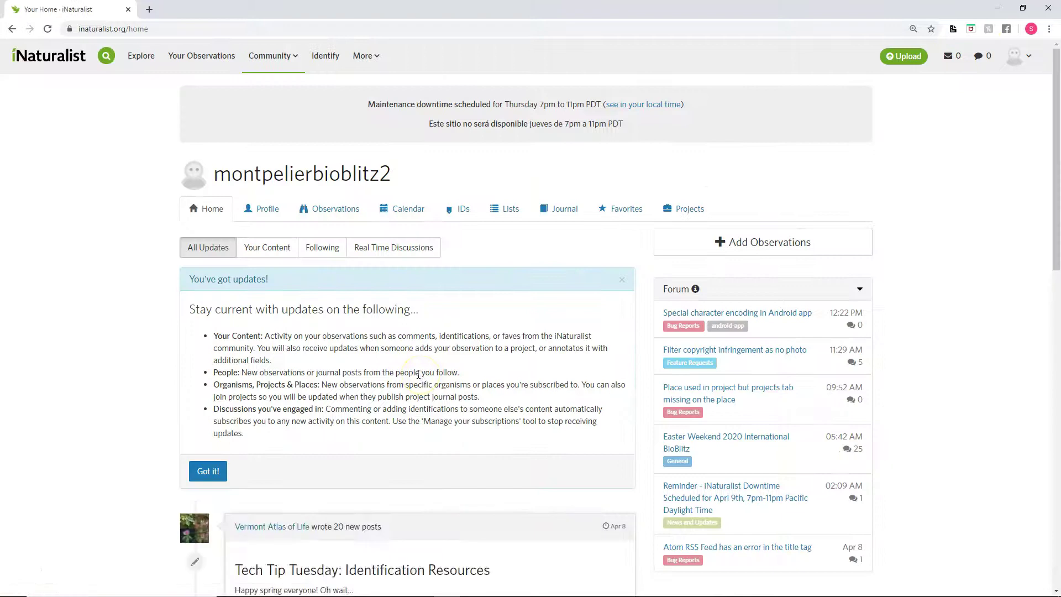
left_click(262, 209)
Load The Vermont Spring Backyard BioBlitz project page from its pasted URL in a new tab
left_click(149, 10)
type("https://www.inaturalist.org/projects/the-vermont-spring-backyard-bioblitz")
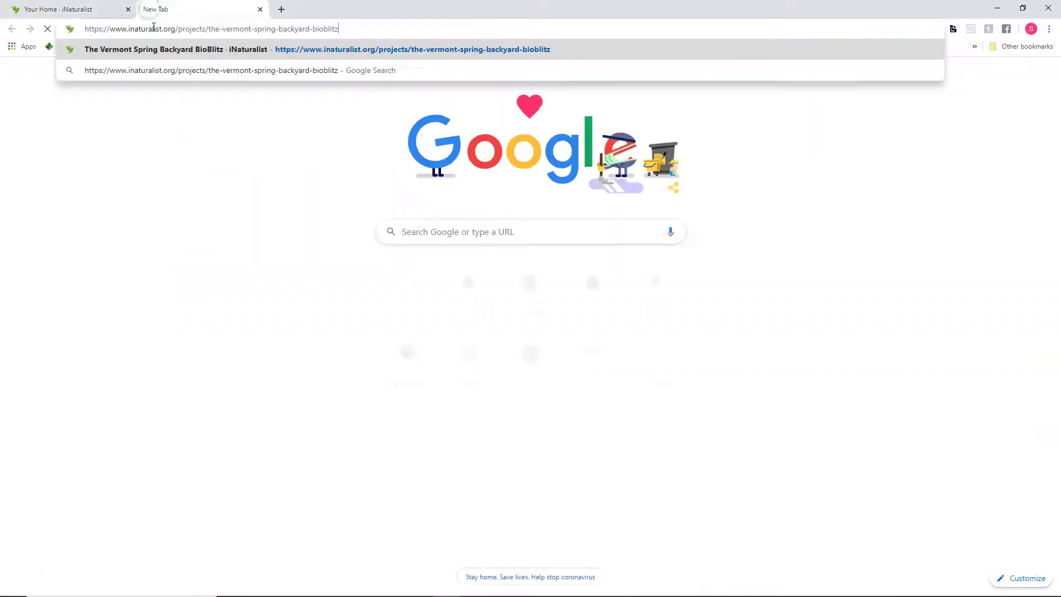
key("Return")
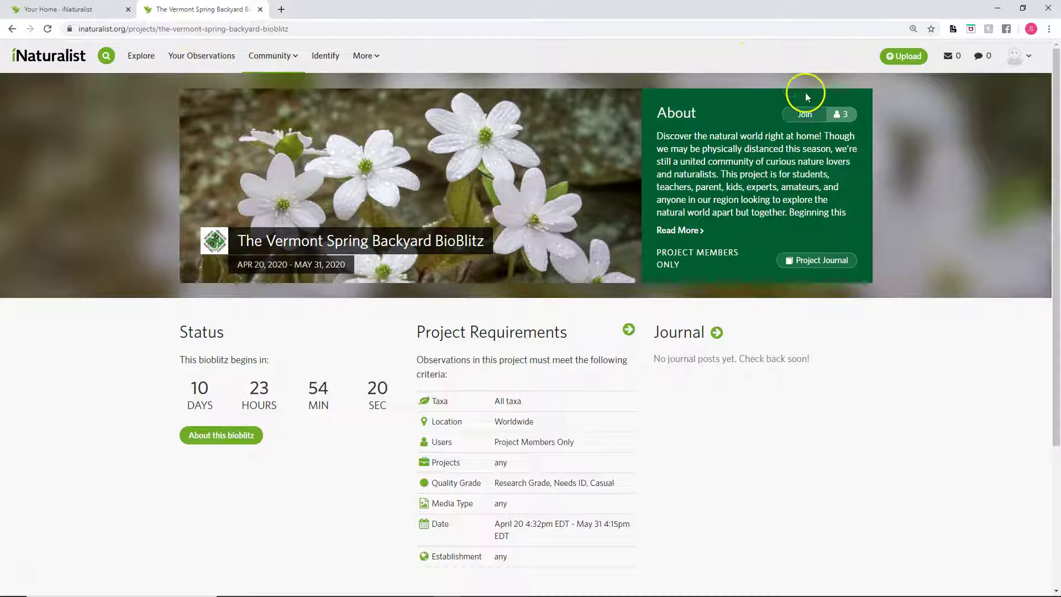
Join The Vermont Spring Backyard BioBlitz, confirming with 'Yes, I want to join'
left_click(804, 117)
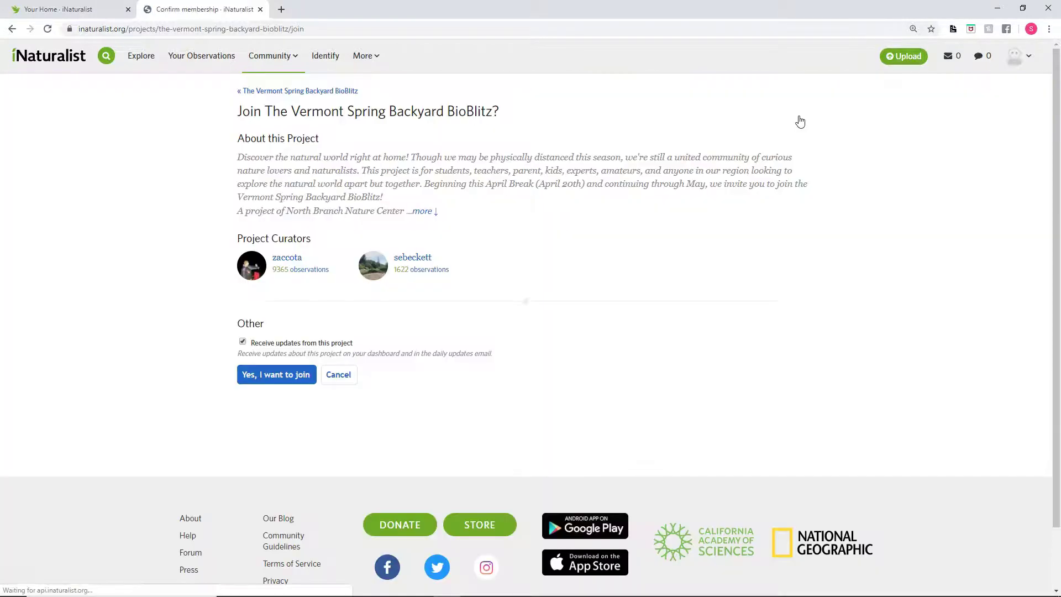
left_click(272, 377)
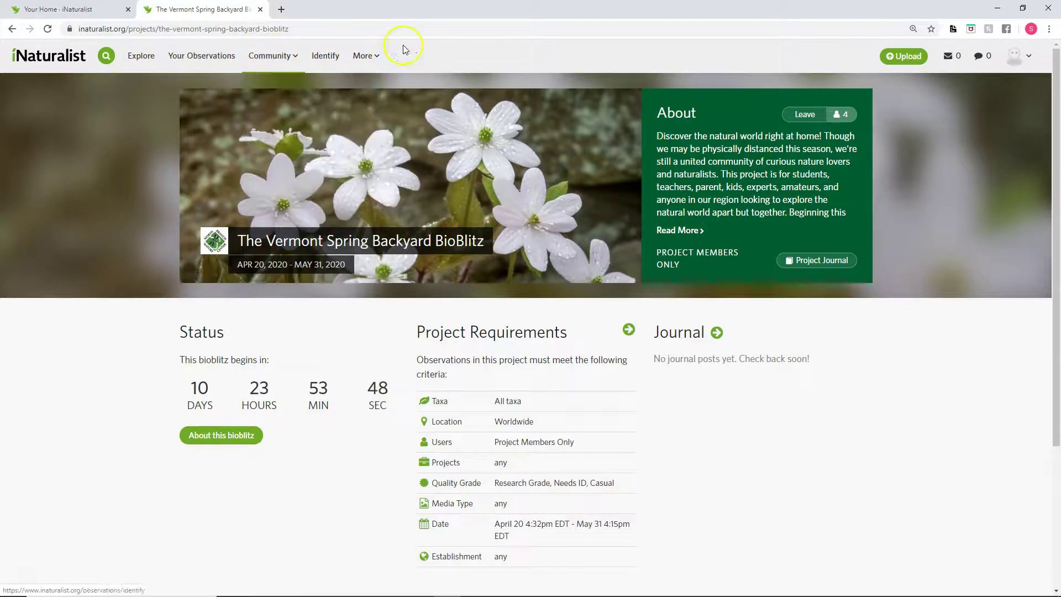
mouse_move(272, 56)
left_click(273, 93)
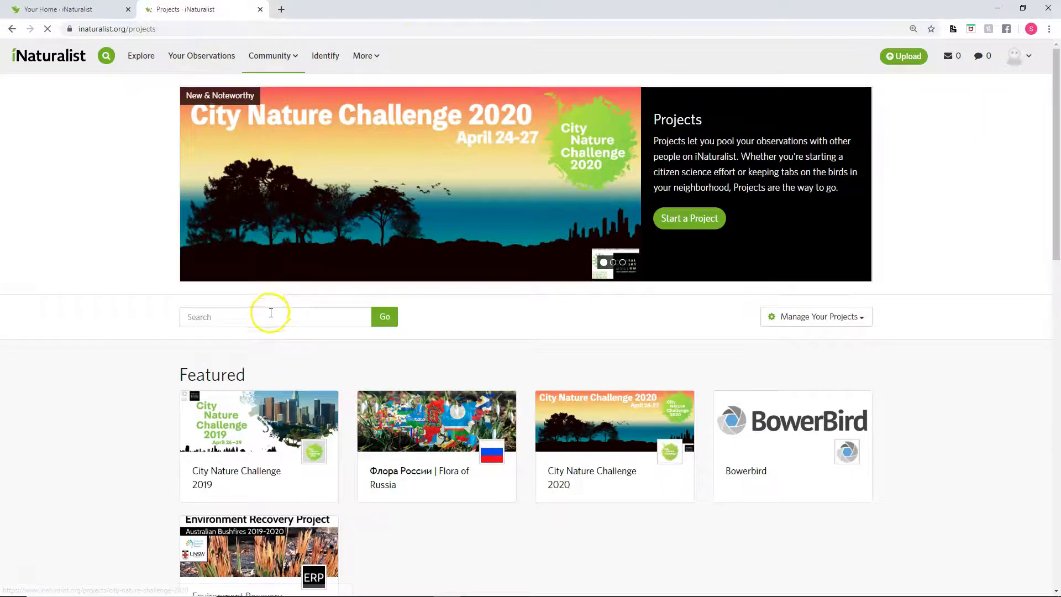
left_click(271, 316)
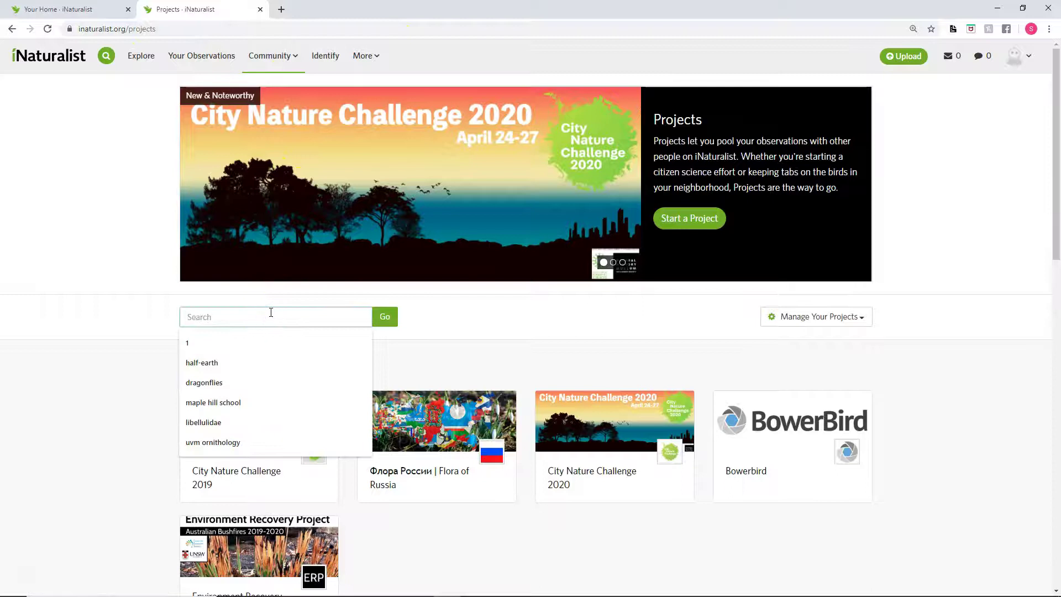
type("Vermont Backyard B")
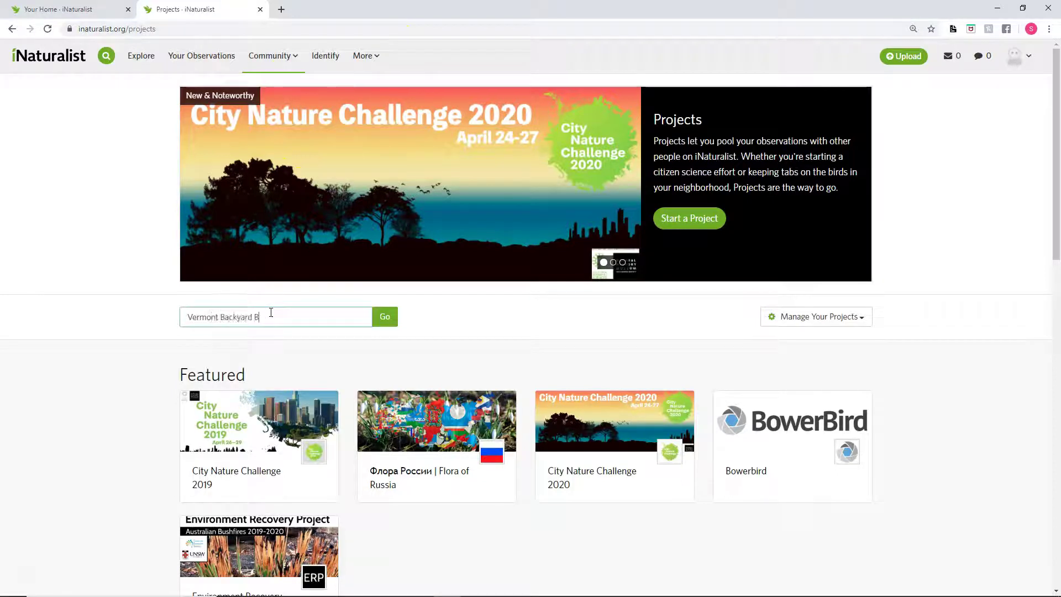
type("ioBlitz")
key("Return")
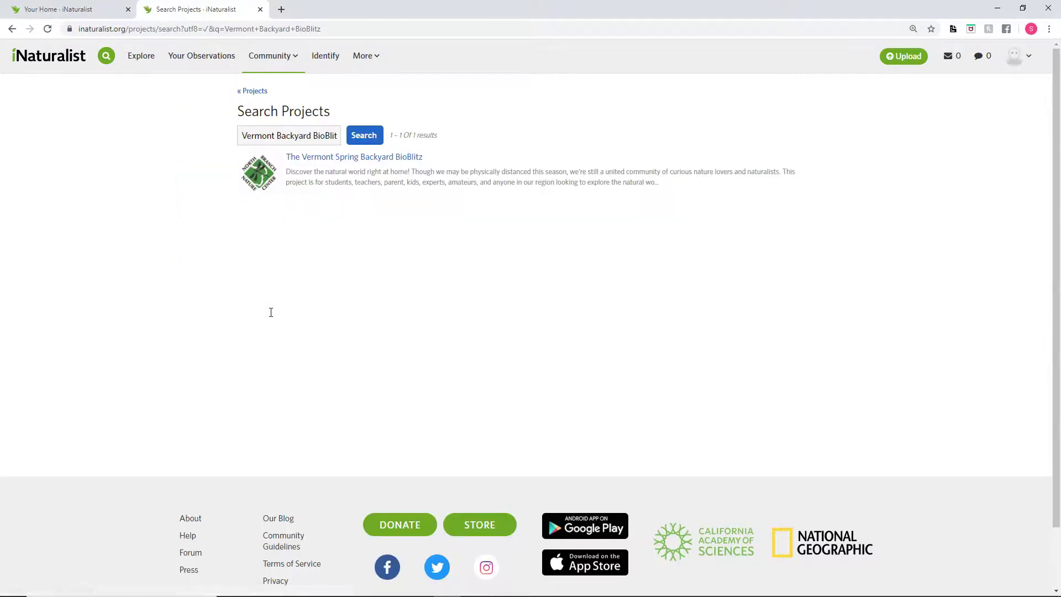
left_click(339, 157)
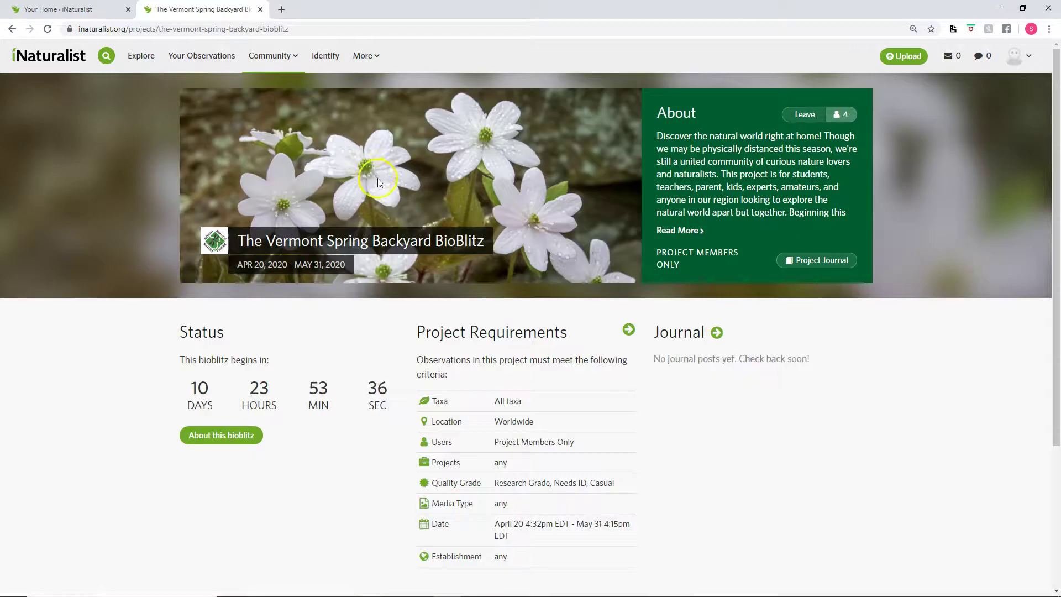